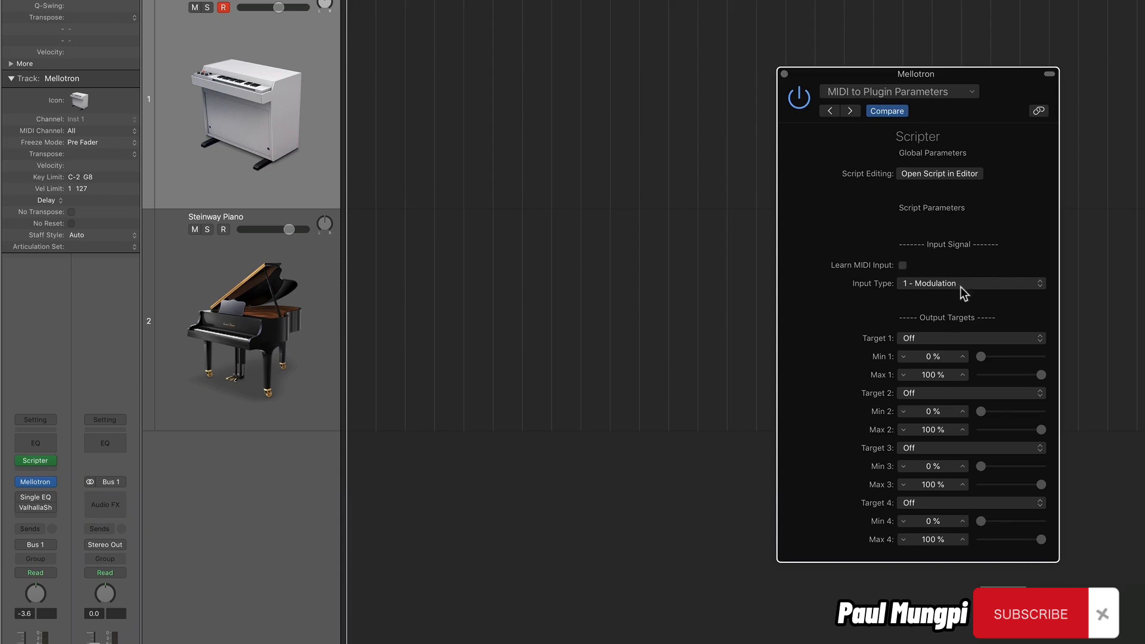
# Set the Scripter's input type to 21 - Ctrl 21 by using Learn MIDI Input with the hardware controller.
pyautogui.click(961, 288)
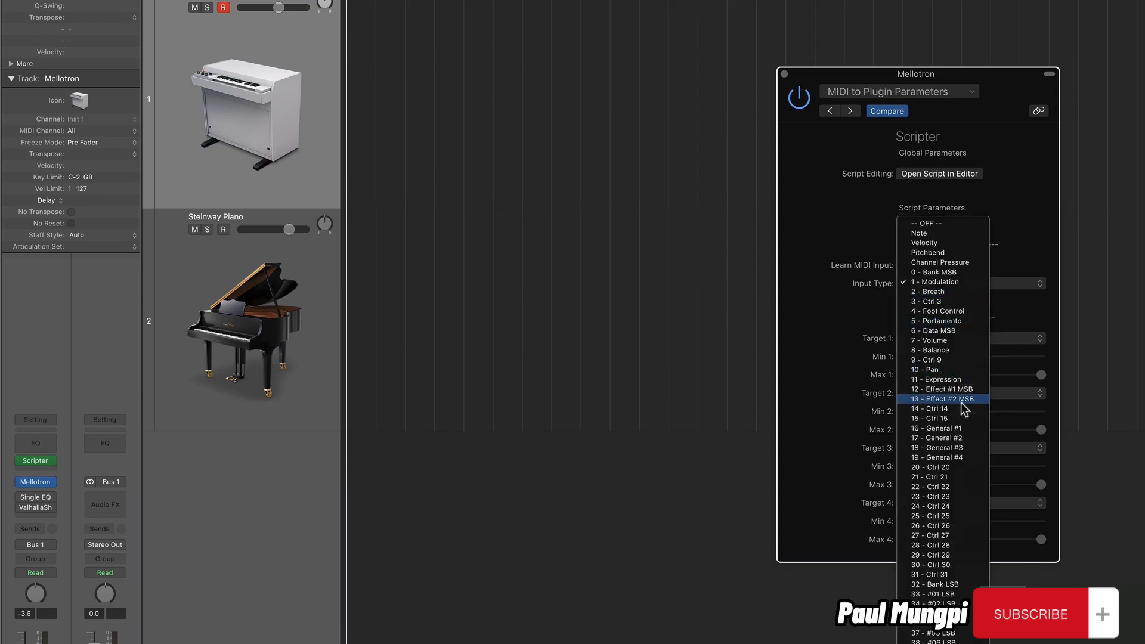
pyautogui.click(811, 331)
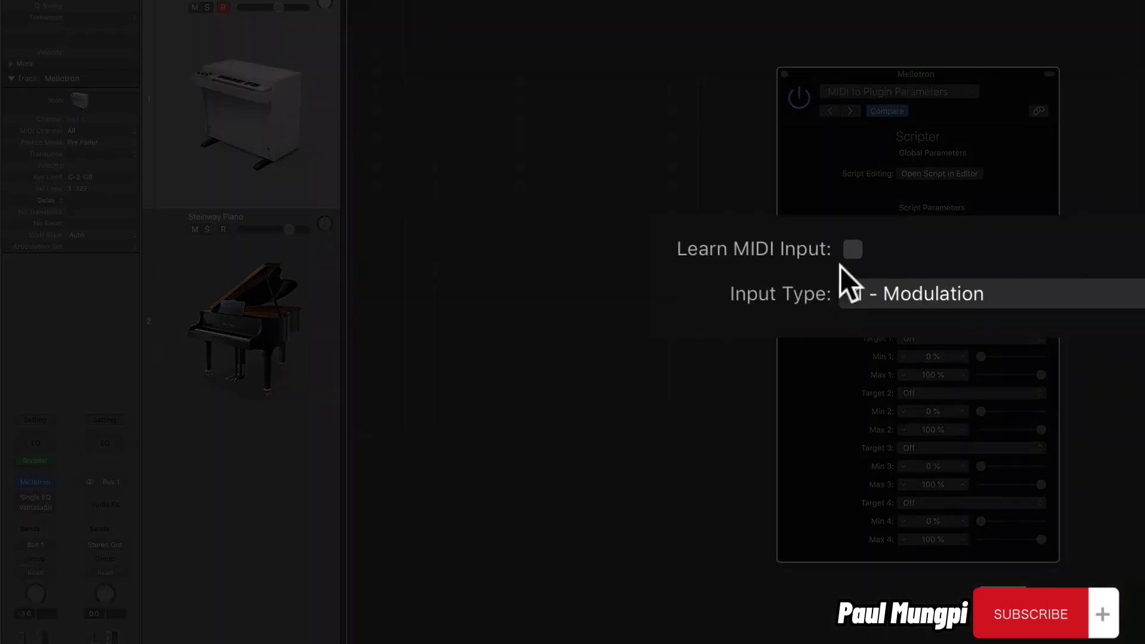
pyautogui.click(902, 265)
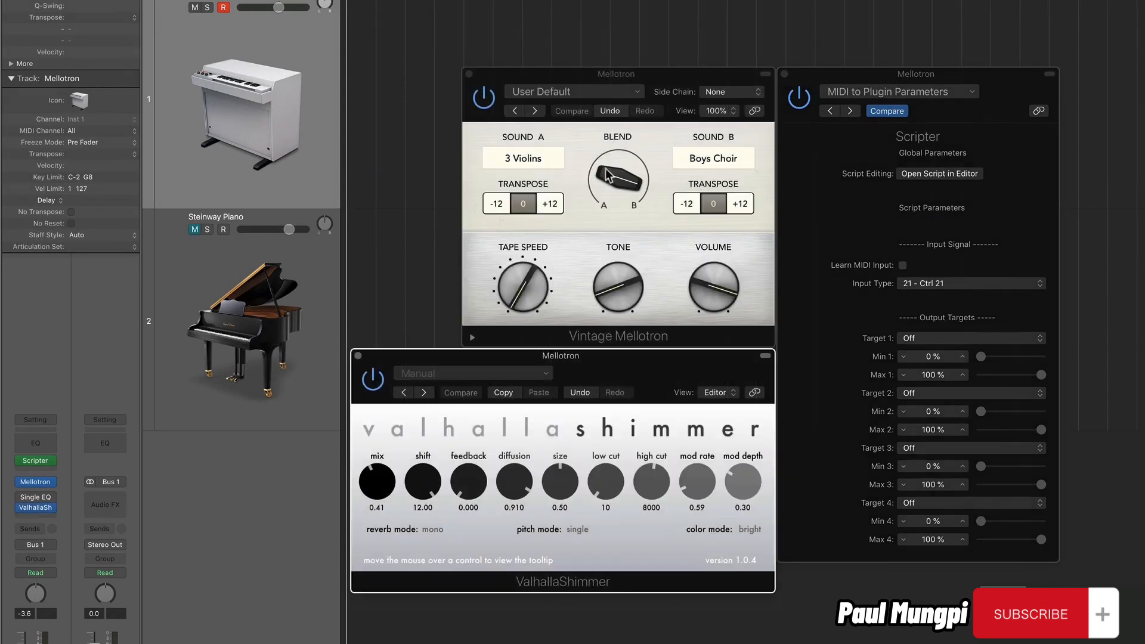
# Try out the Vintage Mellotron's Blend and Tone knobs by turning each to a different position.
pyautogui.click(661, 321)
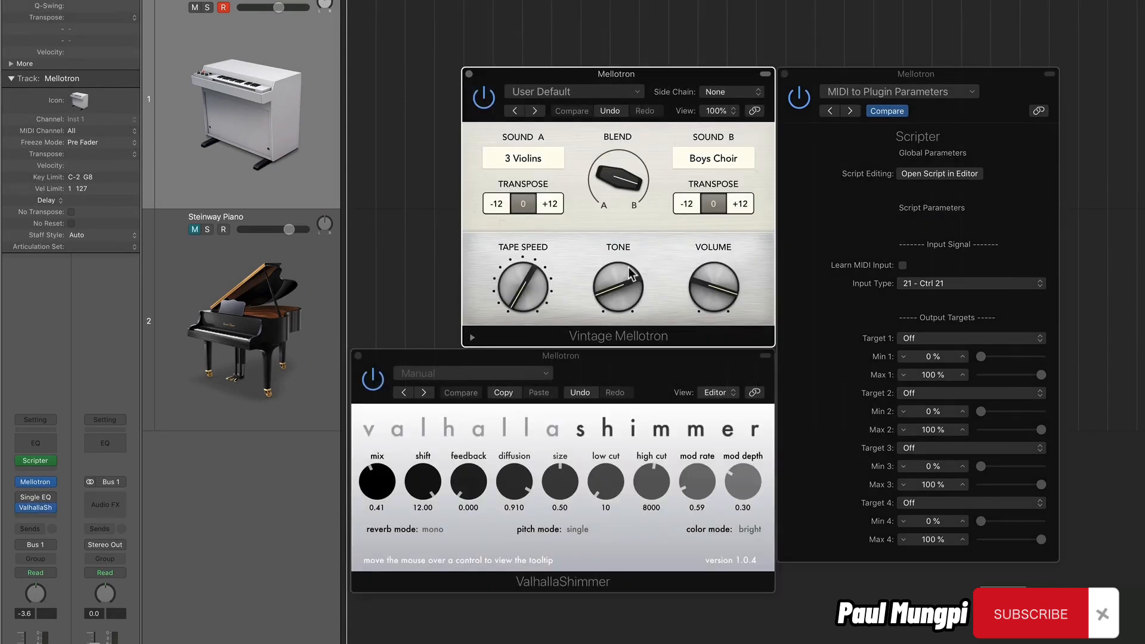
pyautogui.moveTo(621, 236); pyautogui.dragTo(621, 209)
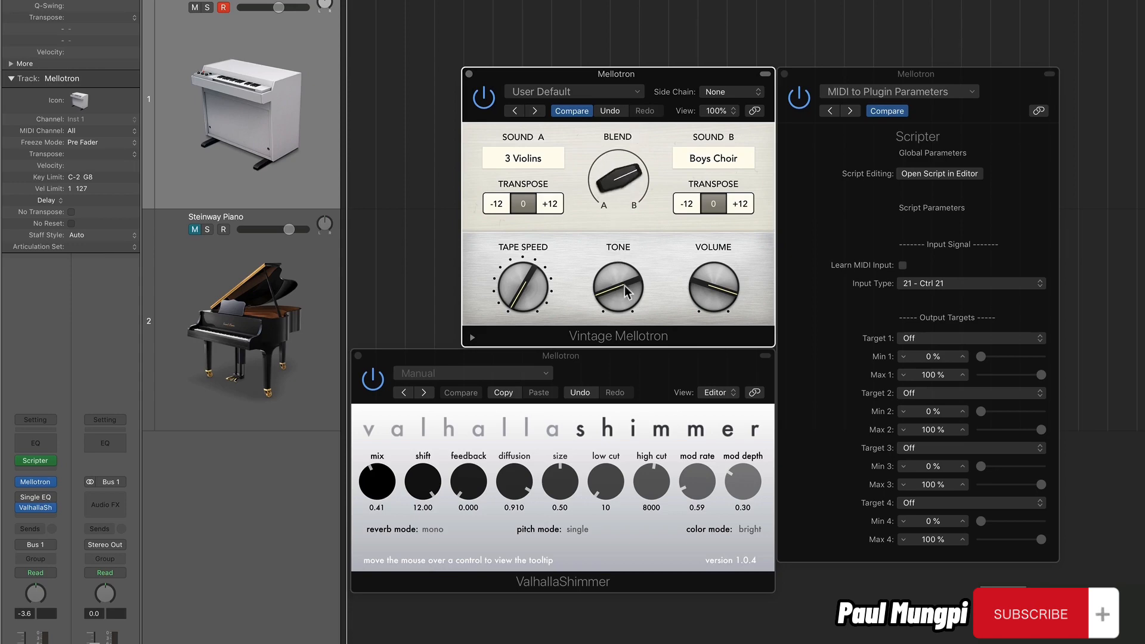
pyautogui.moveTo(626, 292); pyautogui.dragTo(623, 323)
# Assign Target 1 of the Scripter to the Vintage Mellotron's Layer Blend using Learn Plug-in Parameter.
pyautogui.click(827, 342)
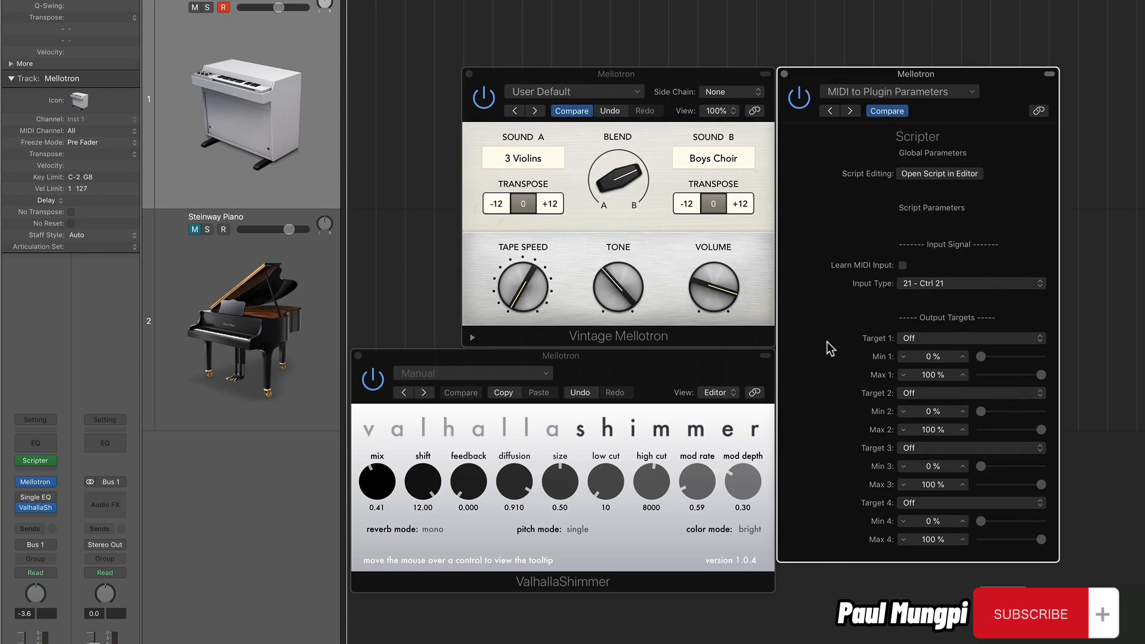
pyautogui.click(925, 341)
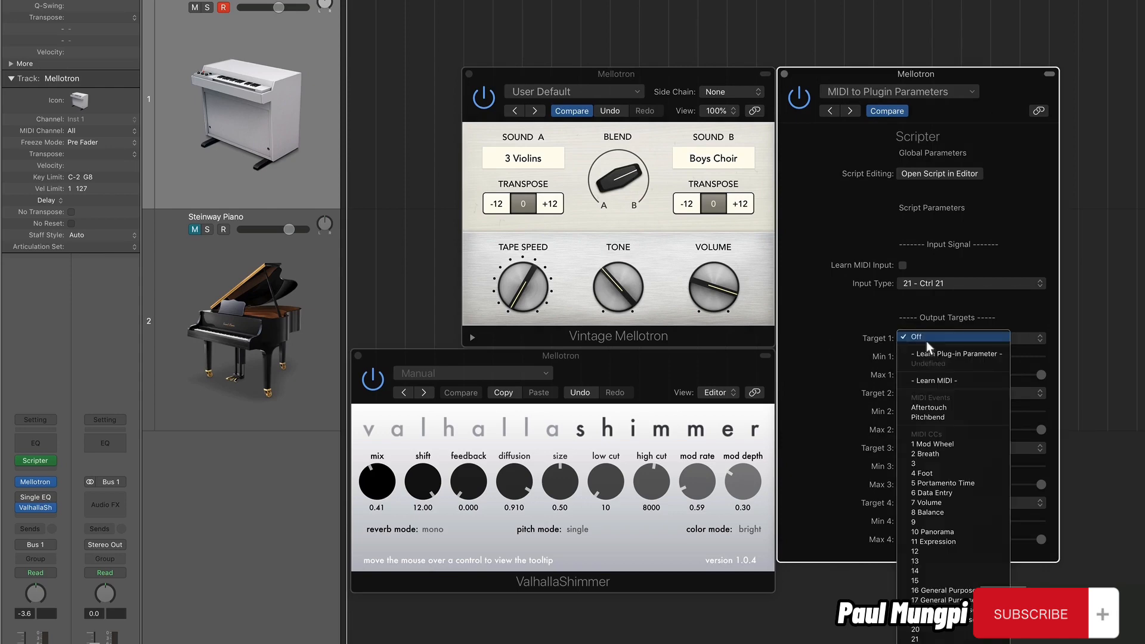
pyautogui.click(945, 354)
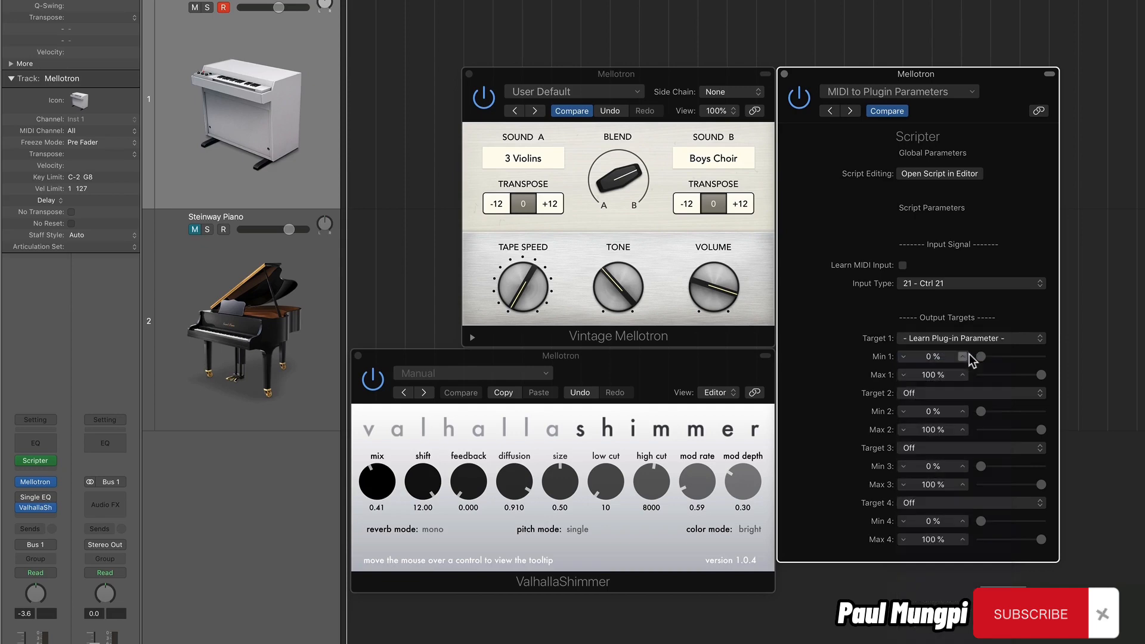
pyautogui.moveTo(623, 185)
pyautogui.mouseDown()
pyautogui.moveTo(627, 171)
pyautogui.moveTo(629, 228)
pyautogui.moveTo(633, 184)
pyautogui.mouseUp()
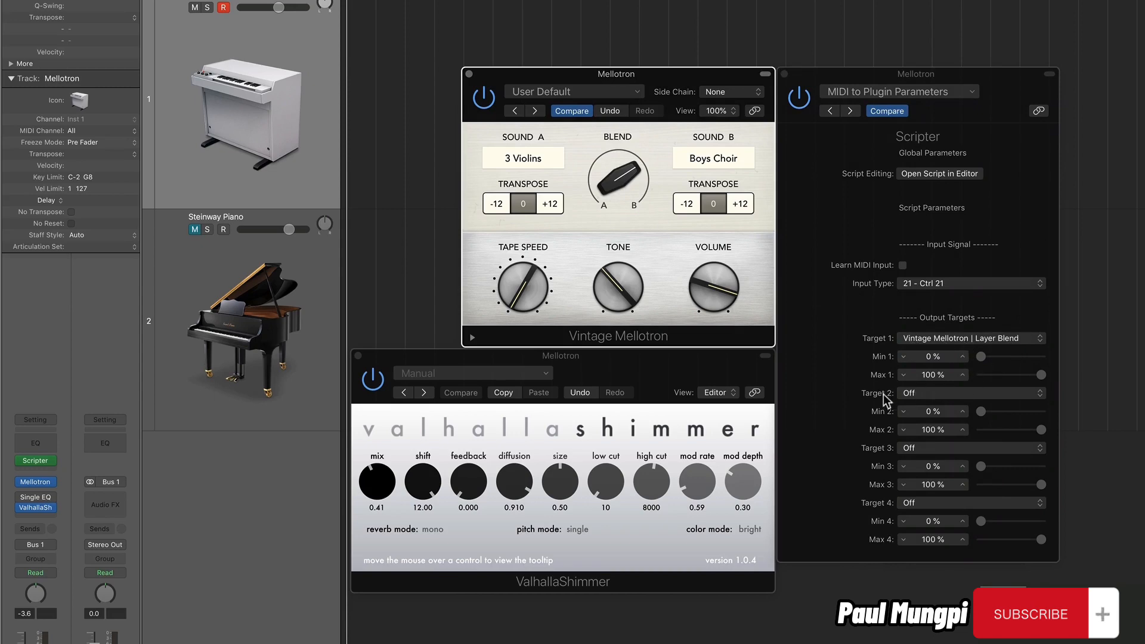
# Assign Target 2 of the Scripter to the Vintage Mellotron's Tone using Learn Plug-in Parameter.
pyautogui.click(919, 395)
pyautogui.click(961, 410)
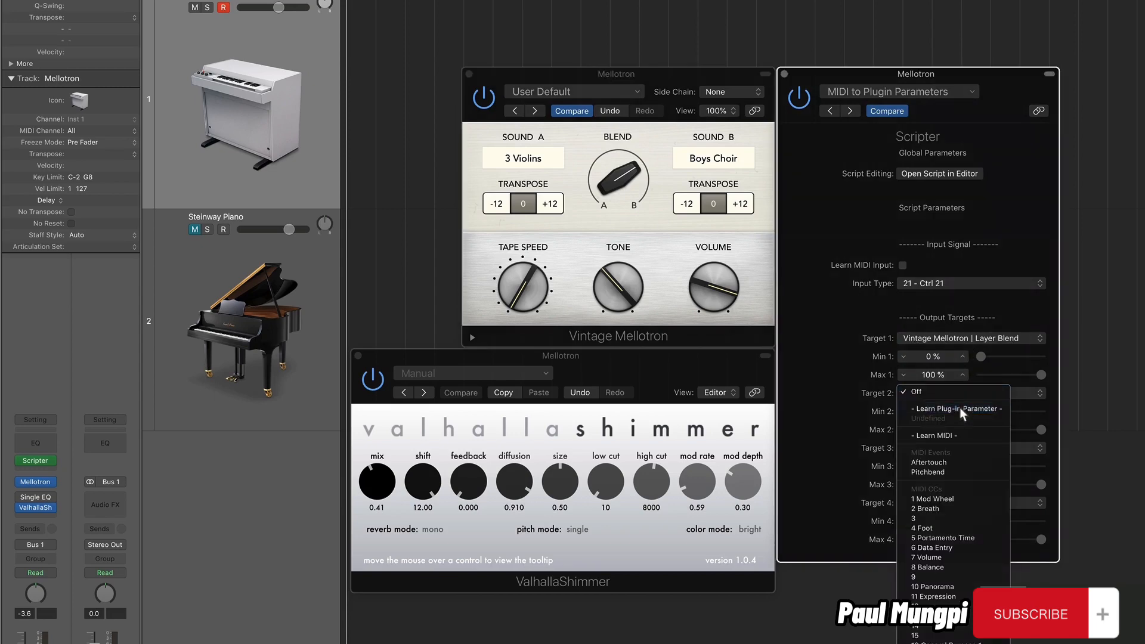
pyautogui.moveTo(625, 285); pyautogui.dragTo(623, 317)
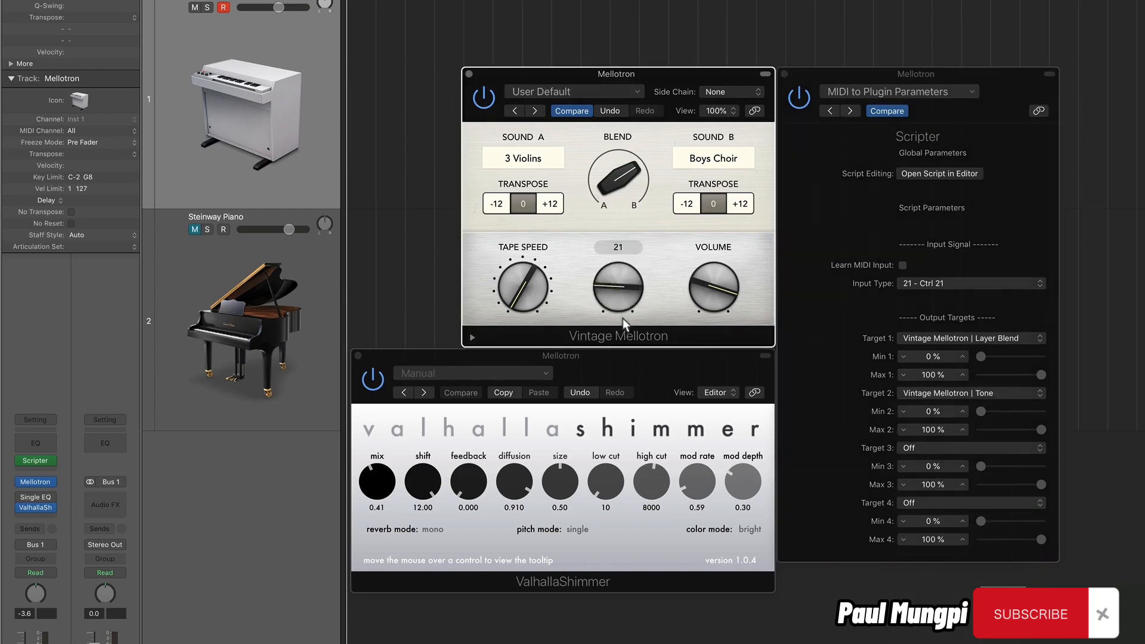
pyautogui.click(813, 354)
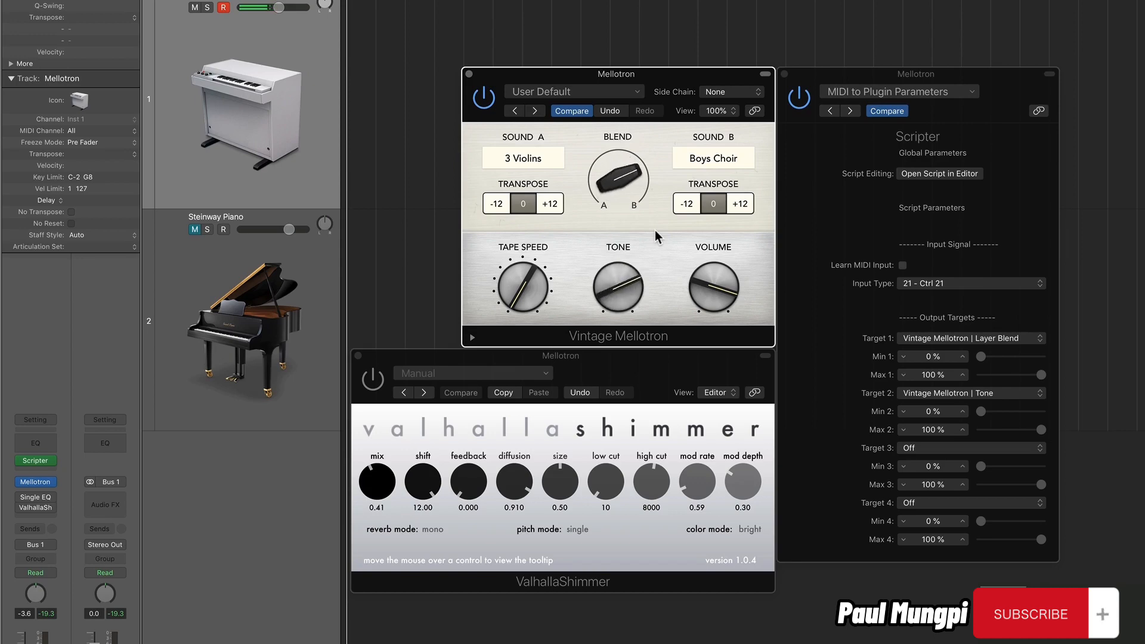
# Invert Target 2's range to Min 100 % and Max 0 %, and narrow Target 1's range to 31–79 %.
pyautogui.moveTo(611, 272)
pyautogui.moveTo(982, 413)
pyautogui.mouseDown()
pyautogui.moveTo(1041, 414)
pyautogui.moveTo(980, 430)
pyautogui.mouseUp()
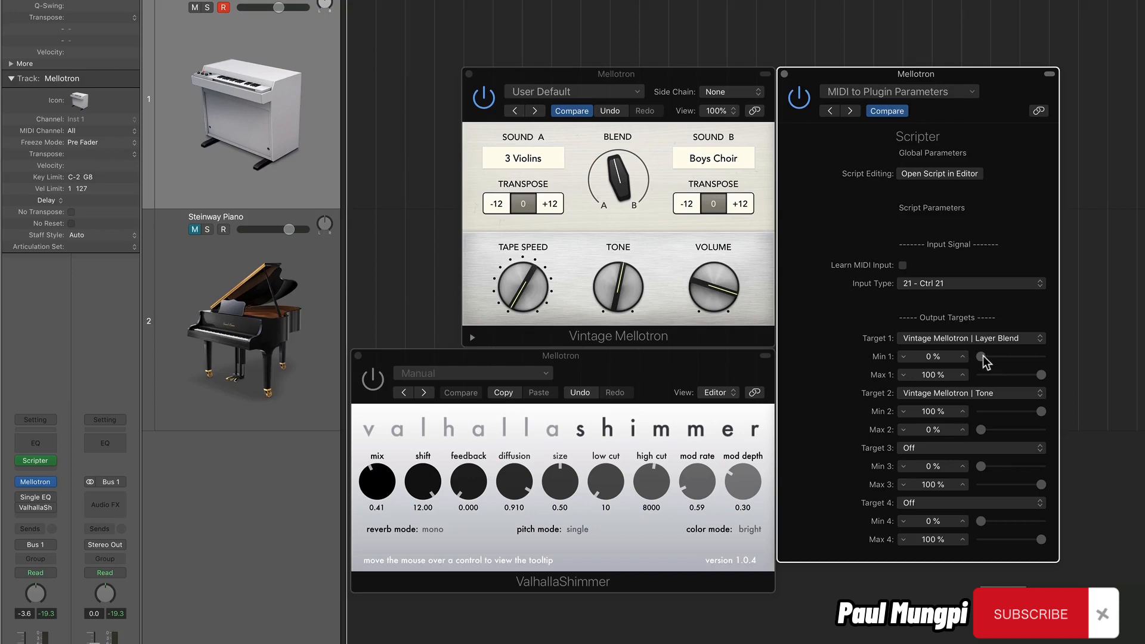
pyautogui.moveTo(984, 356); pyautogui.dragTo(1030, 384)
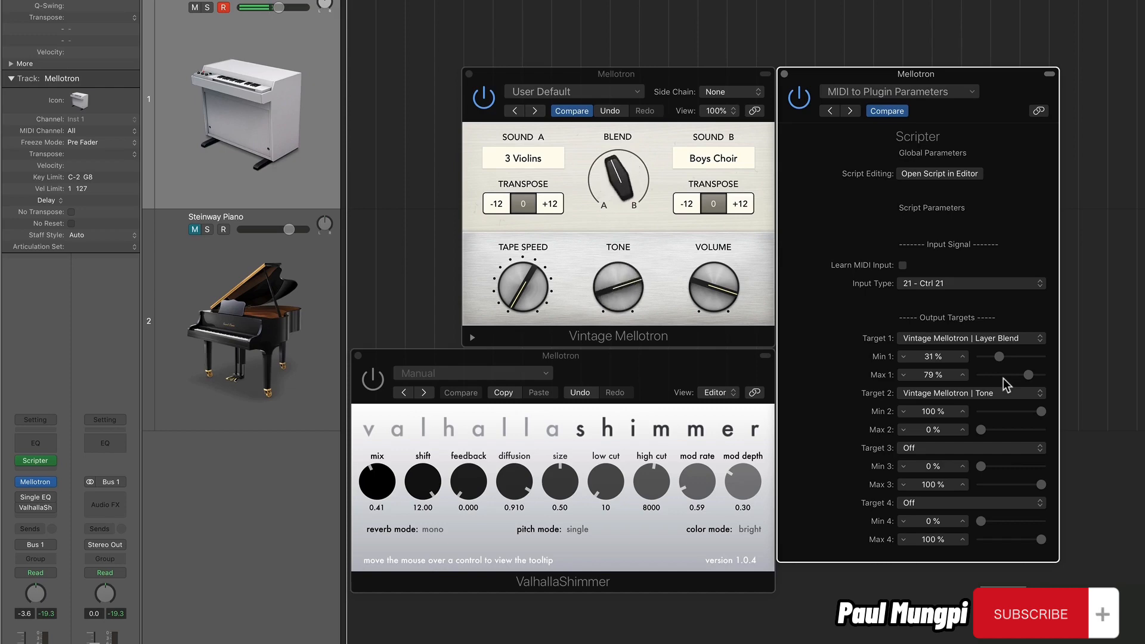
# Turn ValhallaShimmer back on and assign its mix (wetDry) to Target 3, adjusting that target's minimum and maximum.
pyautogui.click(374, 382)
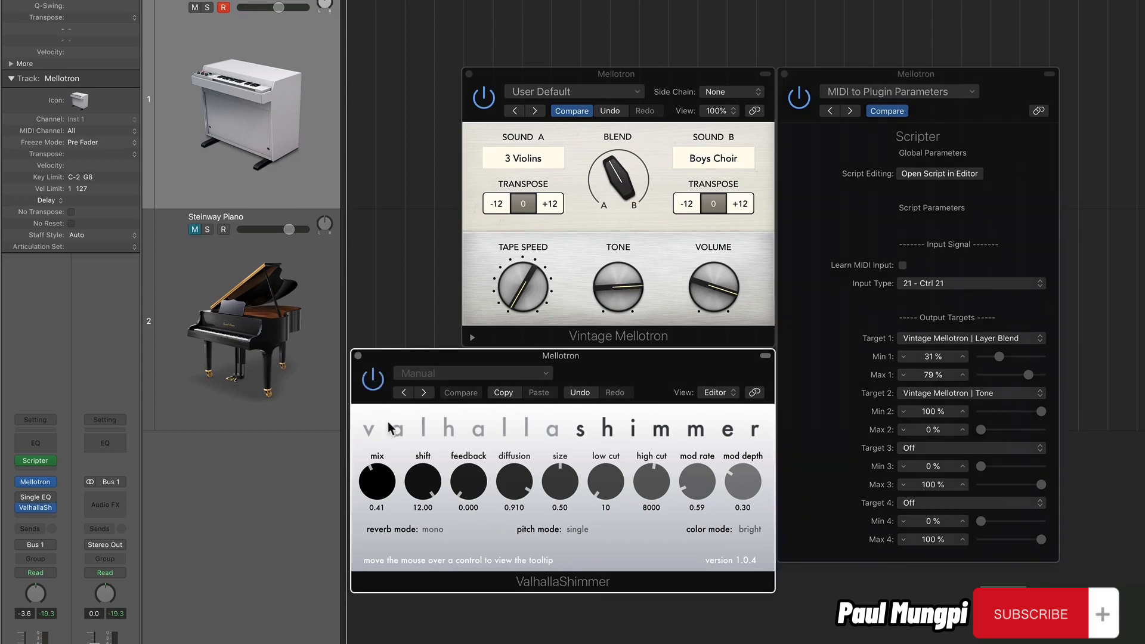
pyautogui.click(934, 449)
pyautogui.click(991, 464)
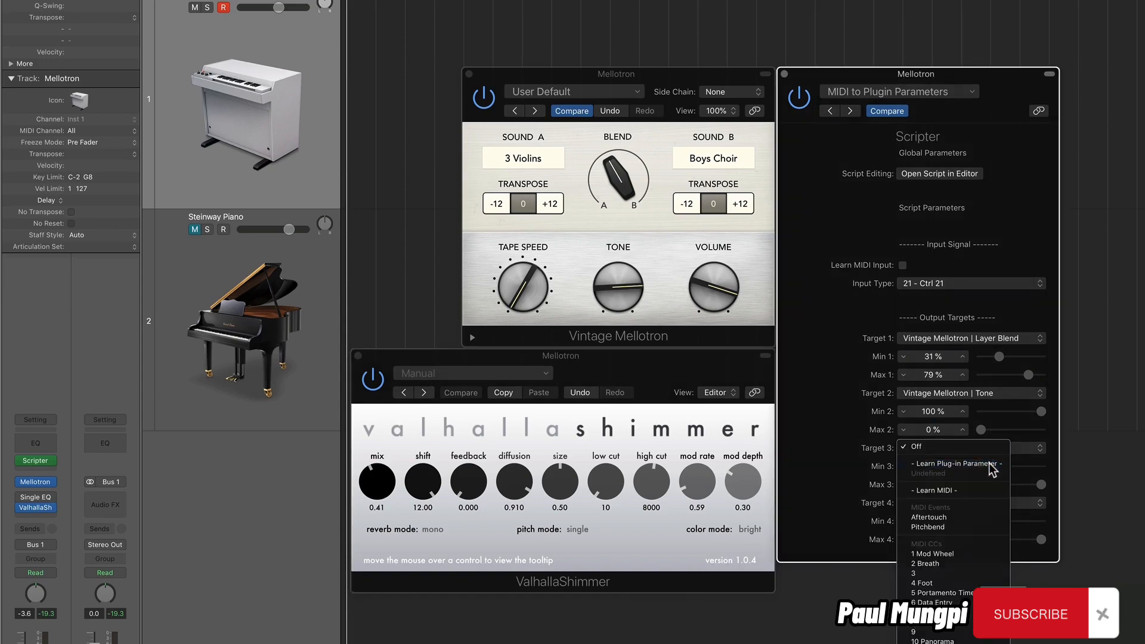
pyautogui.click(377, 484)
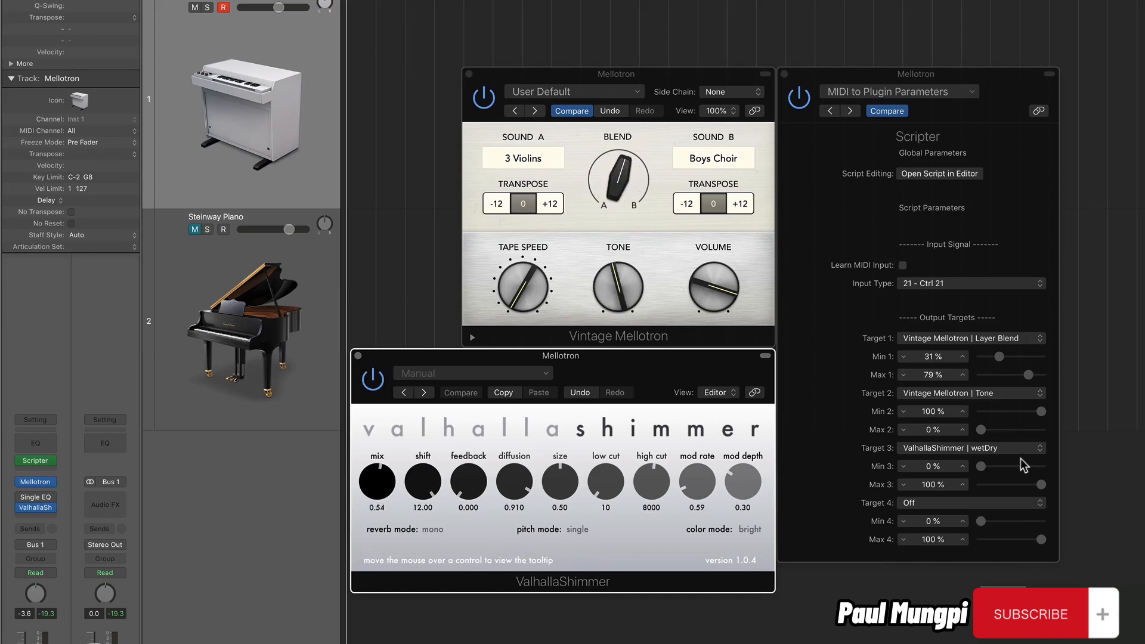
pyautogui.moveTo(981, 466); pyautogui.dragTo(1024, 497)
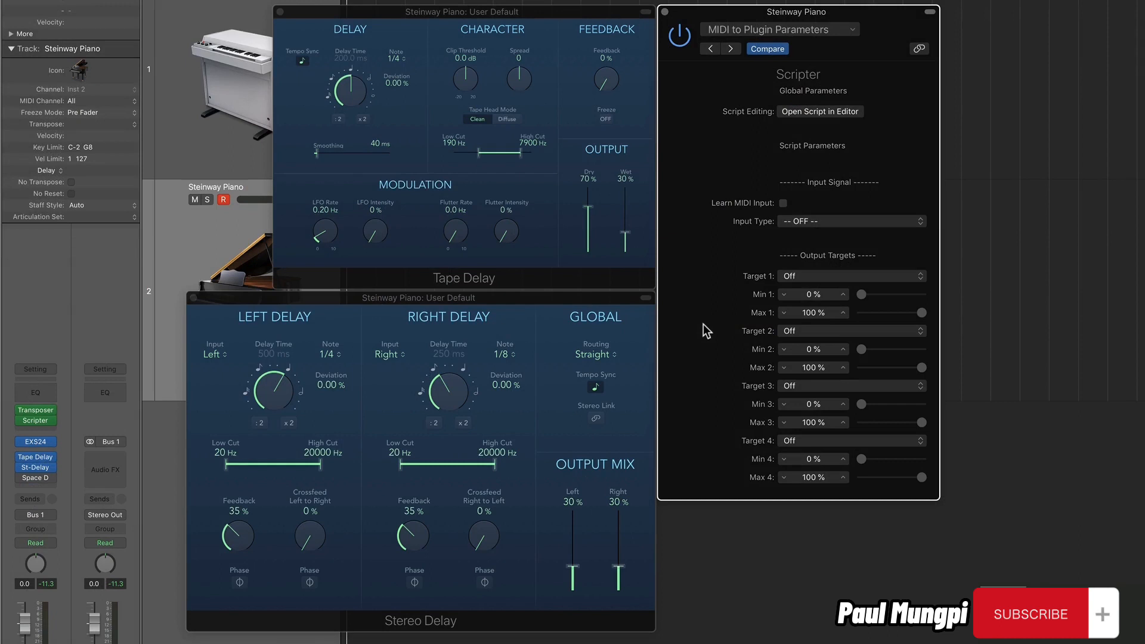
pyautogui.click(539, 245)
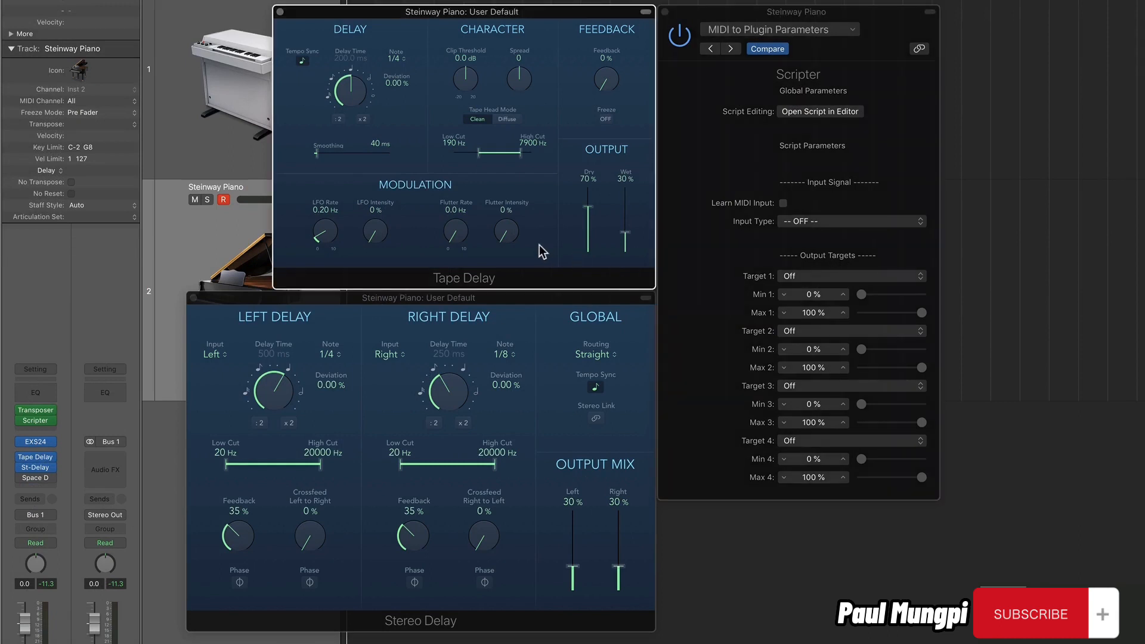
pyautogui.click(544, 332)
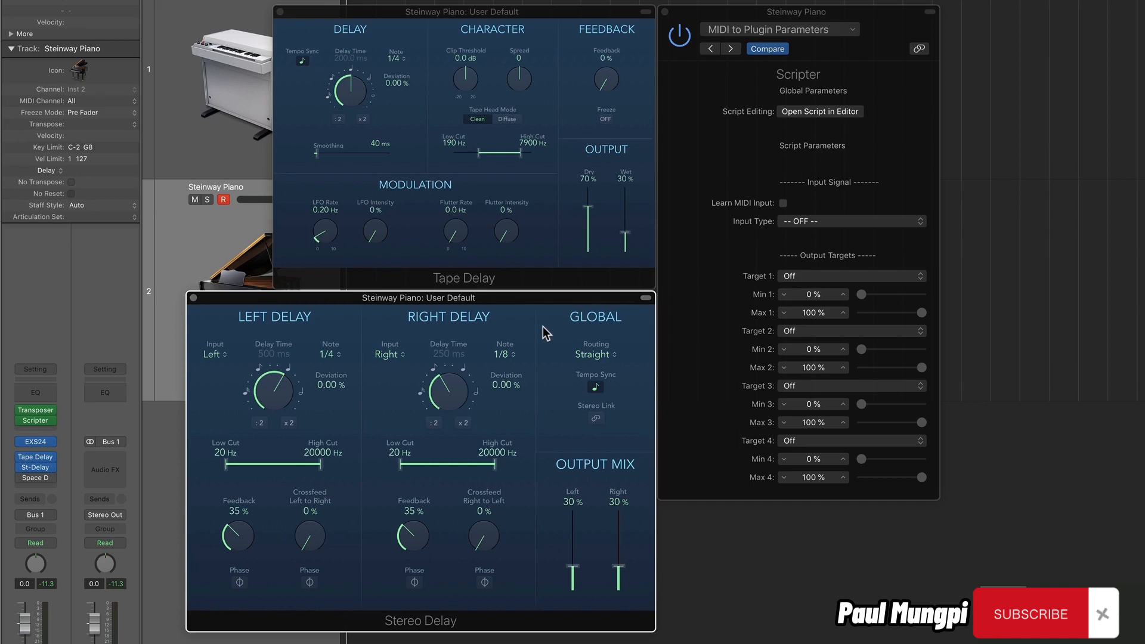
pyautogui.click(542, 256)
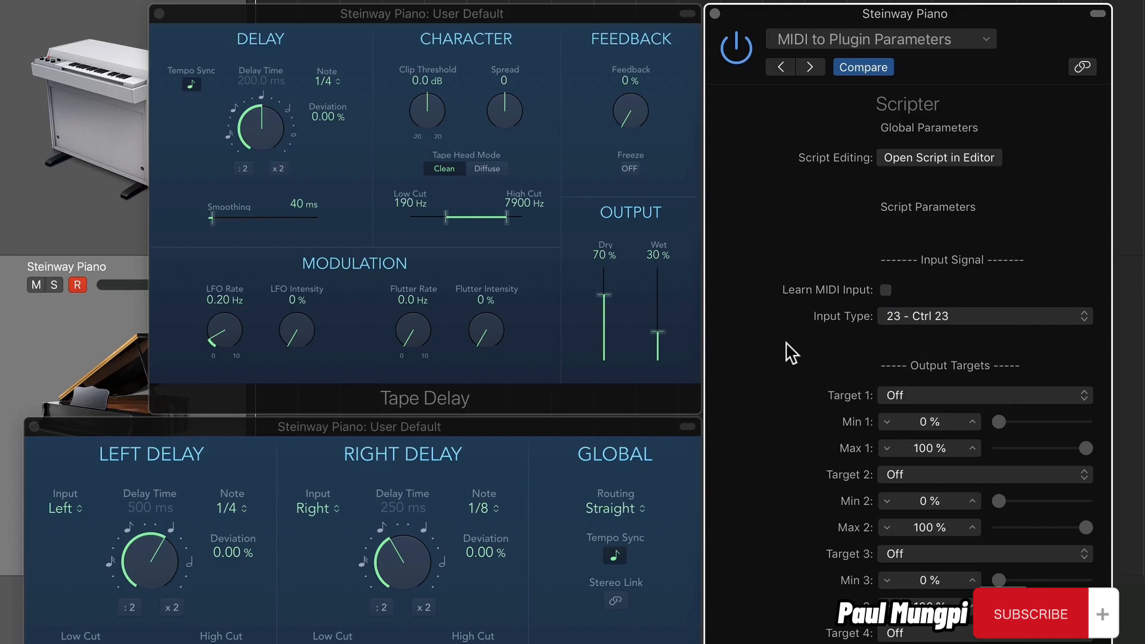
# Assign Target 1 of the Steinway Piano's Scripter to the Tape Delay's Feedback and set Max 1 to 60 %.
pyautogui.click(932, 394)
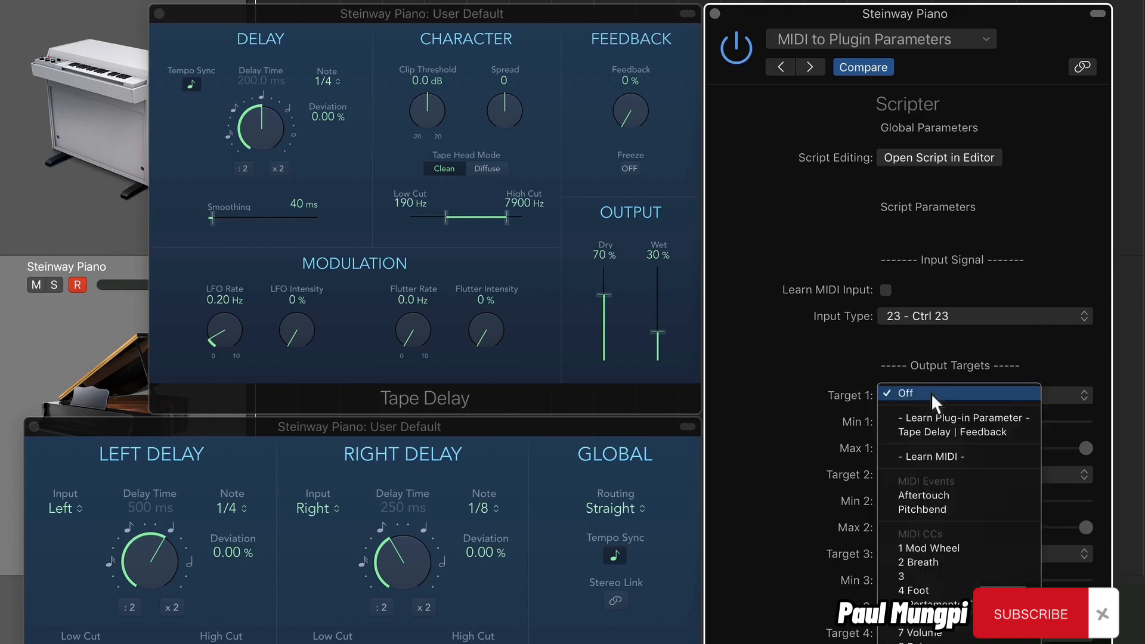
pyautogui.click(932, 417)
pyautogui.click(631, 113)
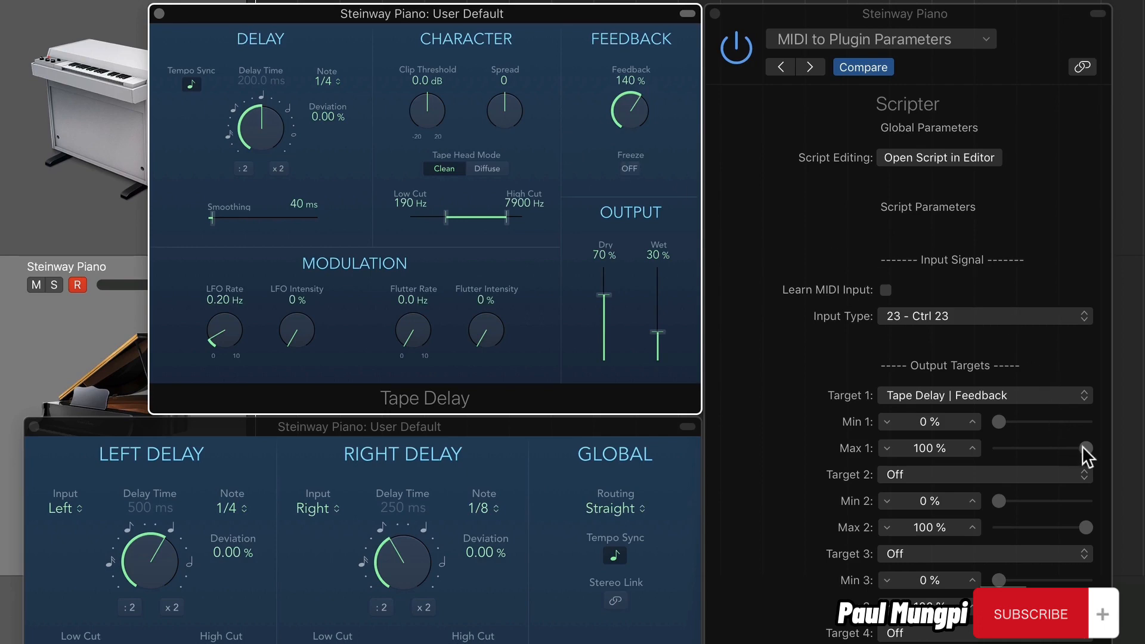
pyautogui.moveTo(1082, 445); pyautogui.dragTo(1051, 467)
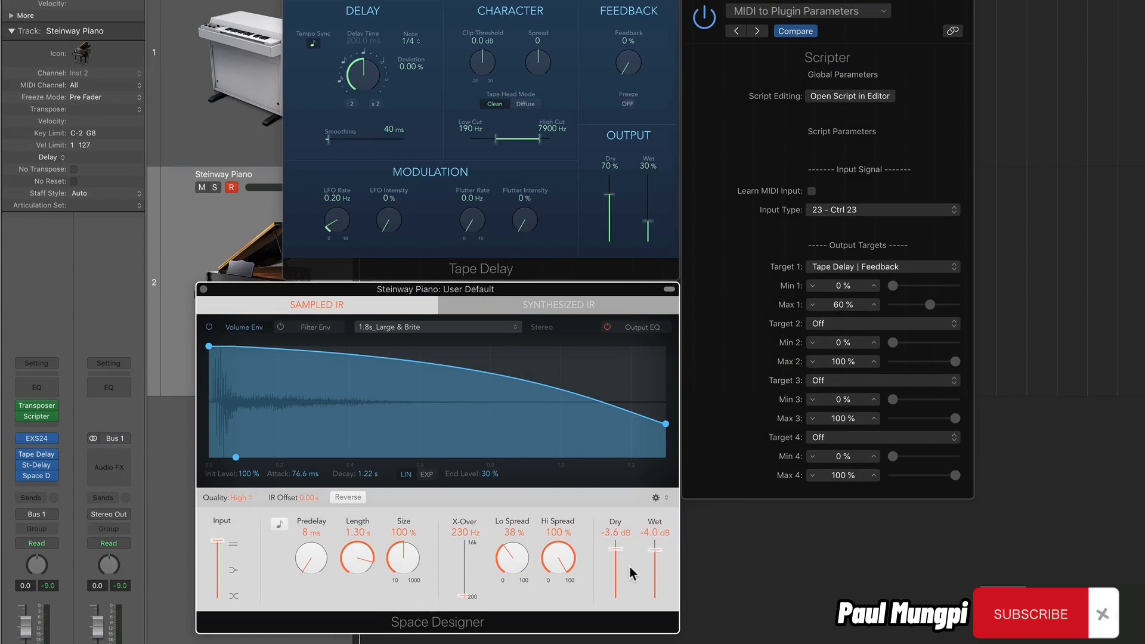
# Assign Target 2 to Space Designer's Dry Output and Target 3 to its Wet Output using Learn Plug-in Parameter.
pyautogui.click(838, 327)
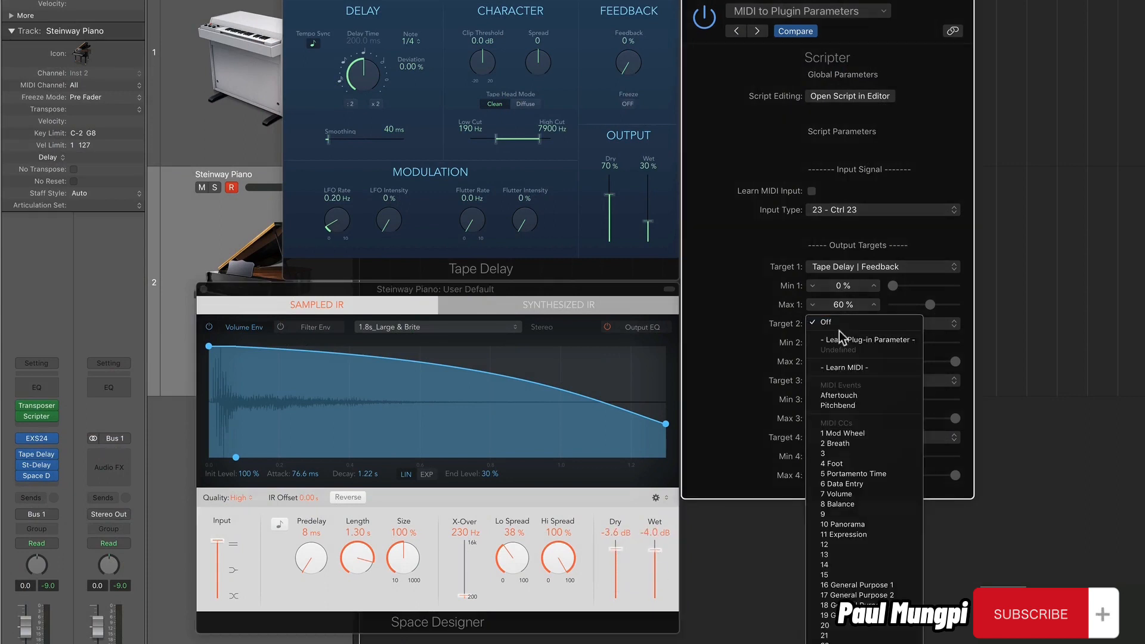
pyautogui.click(845, 339)
pyautogui.moveTo(615, 554); pyautogui.dragTo(655, 583)
pyautogui.click(928, 381)
pyautogui.click(913, 396)
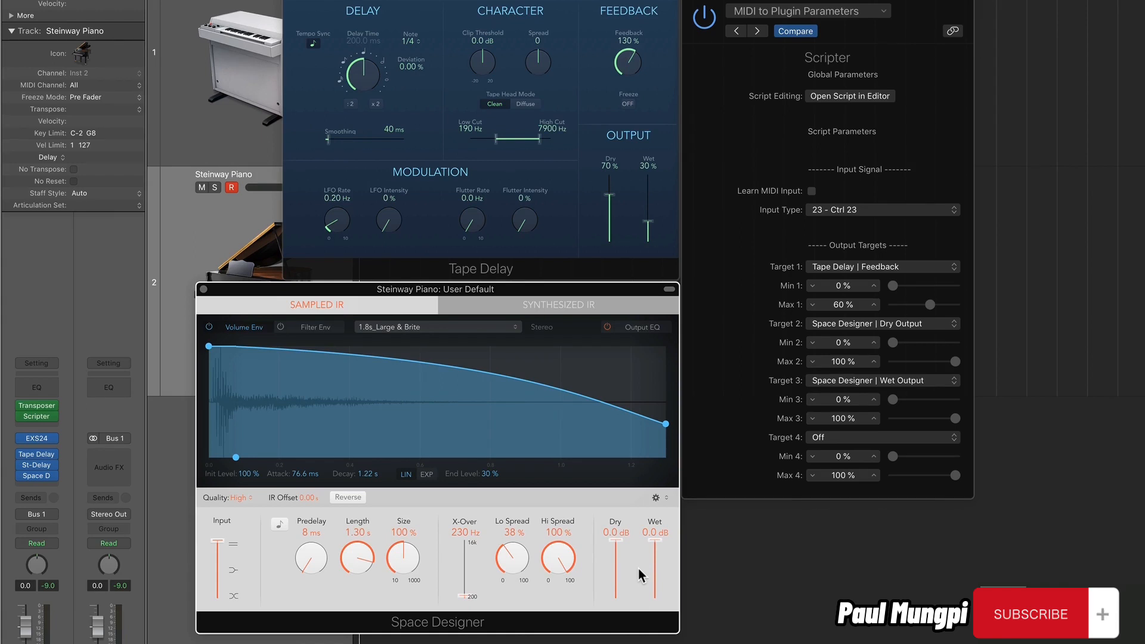
# Invert Target 2's range with Min 2 at 100 % and a lower Max 2, and narrow Target 3's minimum and maximum.
pyautogui.moveTo(893, 343); pyautogui.dragTo(846, 388)
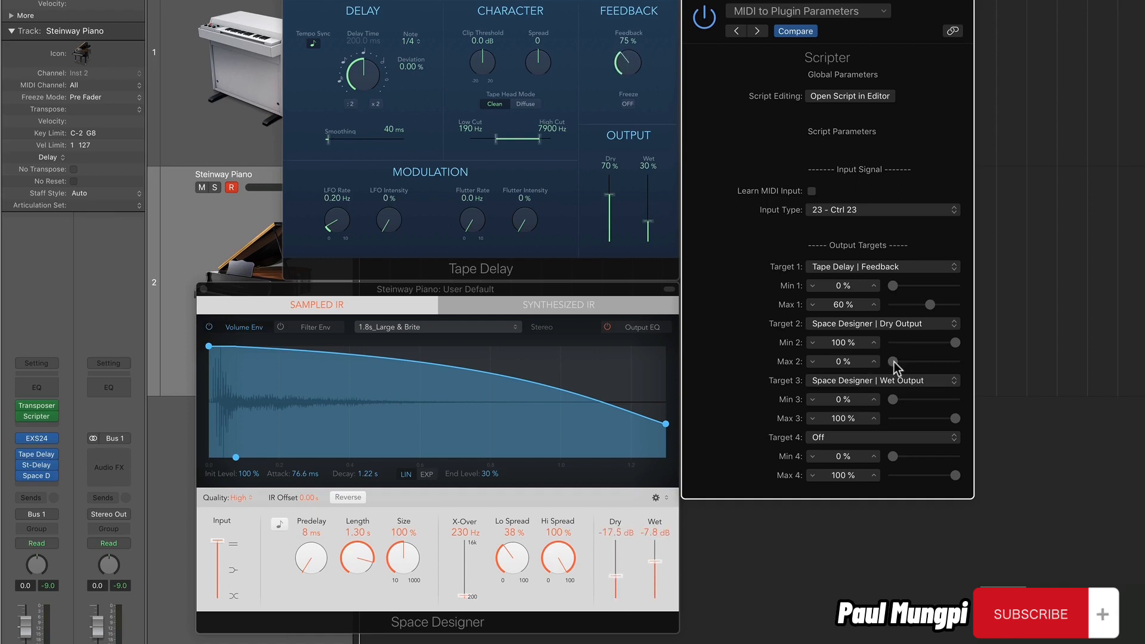
pyautogui.moveTo(893, 362); pyautogui.dragTo(934, 359)
pyautogui.moveTo(893, 399); pyautogui.dragTo(937, 433)
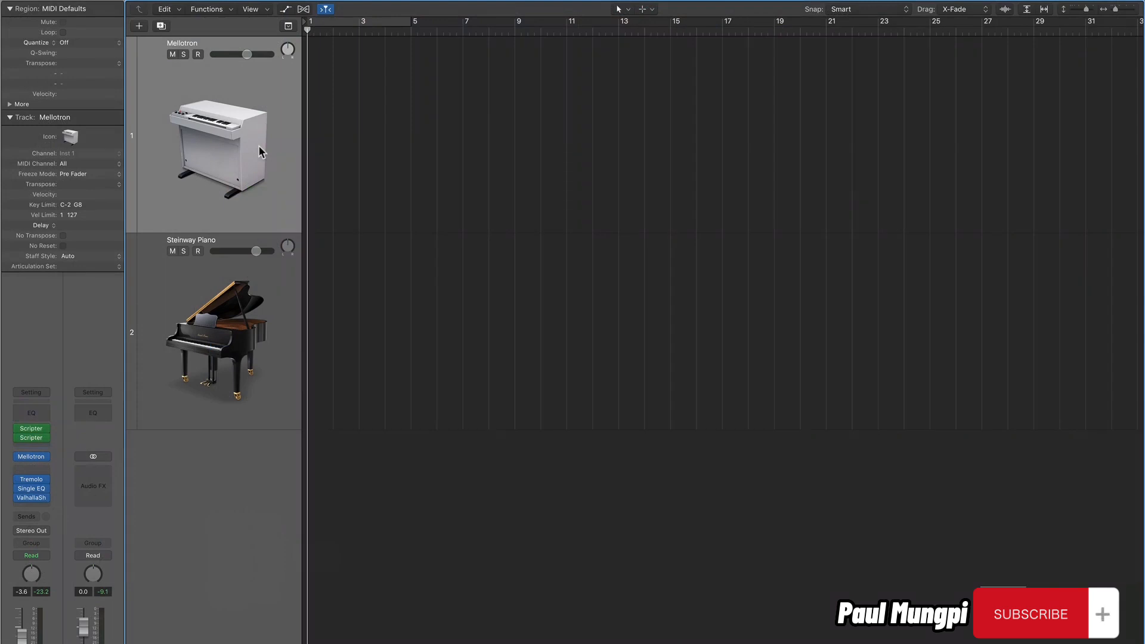
# Combine the Mellotron and Steinway Piano tracks into a Summing Stack.
pyautogui.click(209, 270)
pyautogui.click(210, 195)
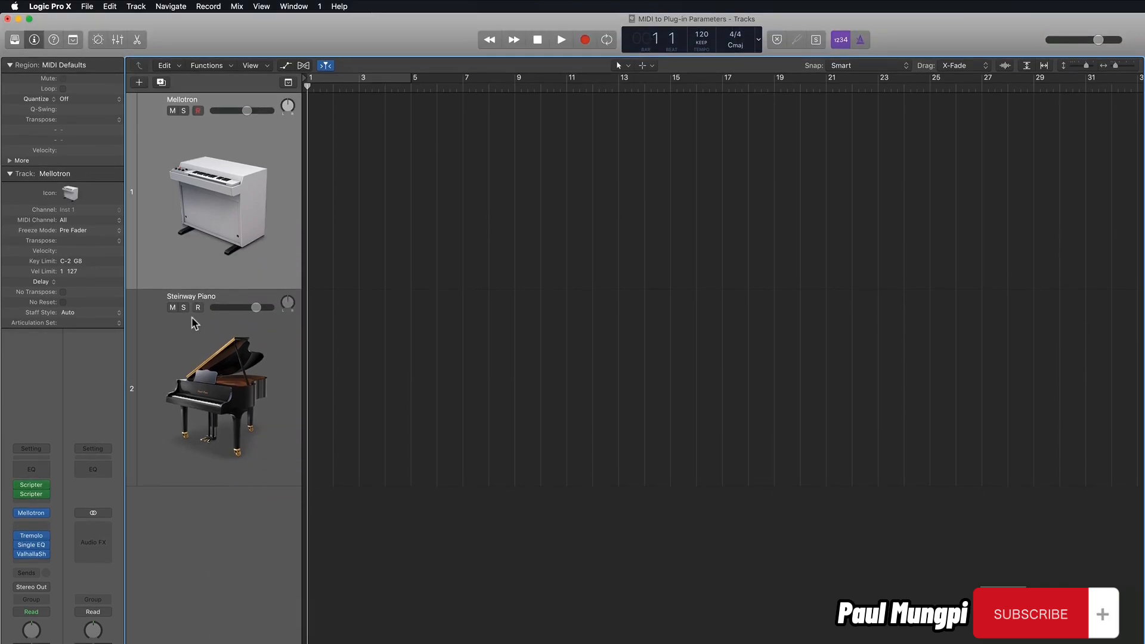
pyautogui.keyDown('shift'); pyautogui.click(187, 334); pyautogui.keyUp('shift')
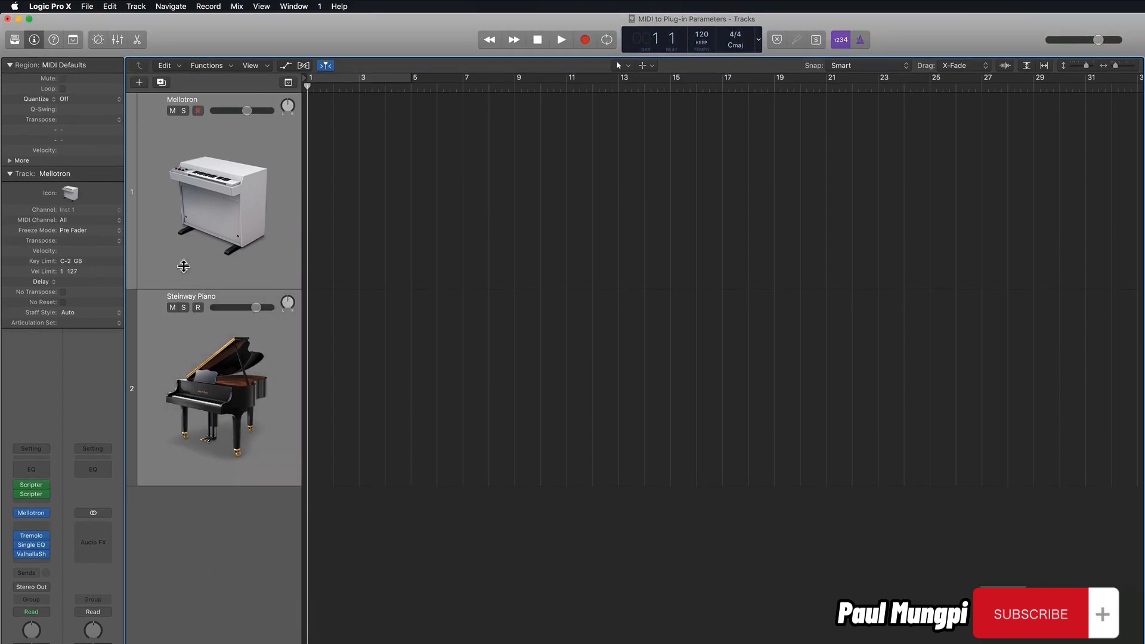
pyautogui.click(137, 7)
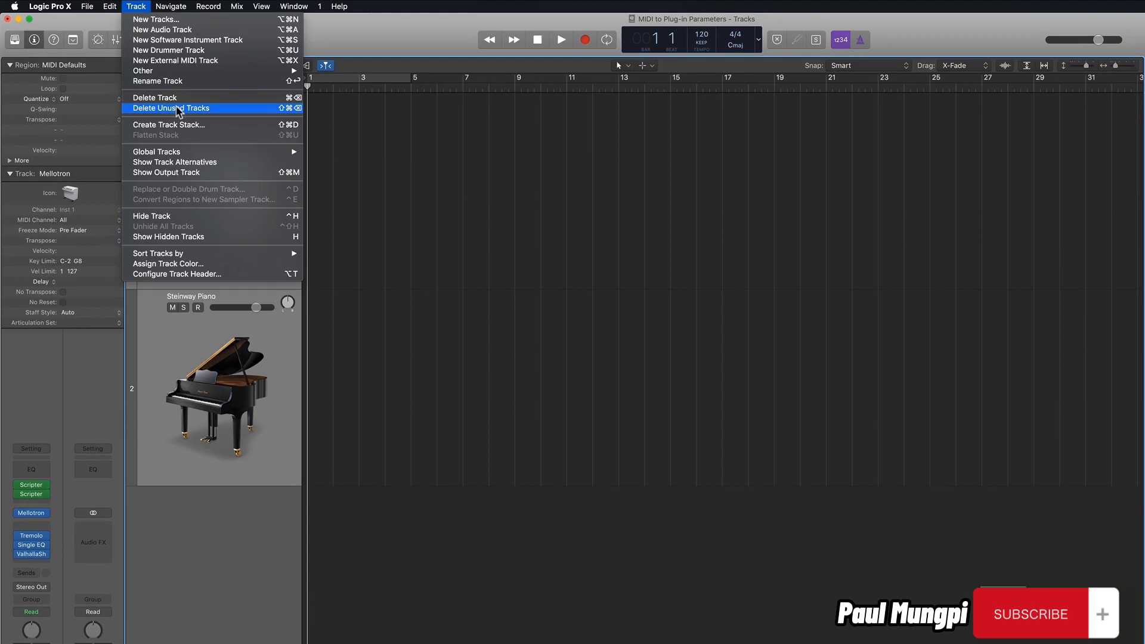
pyautogui.click(179, 125)
pyautogui.click(650, 70)
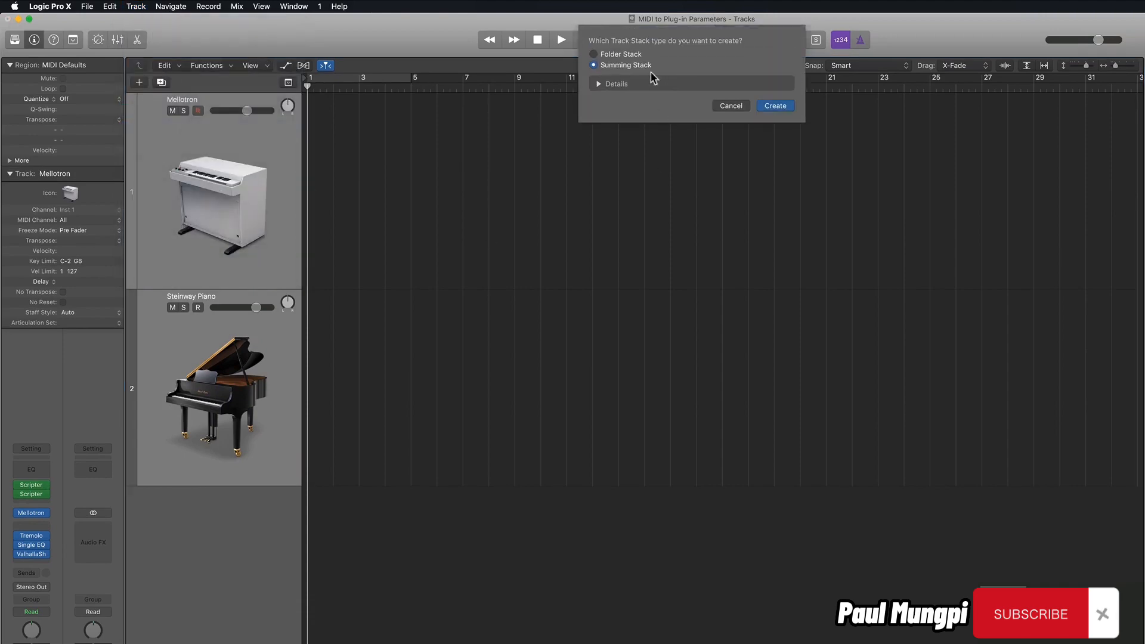
pyautogui.click(769, 106)
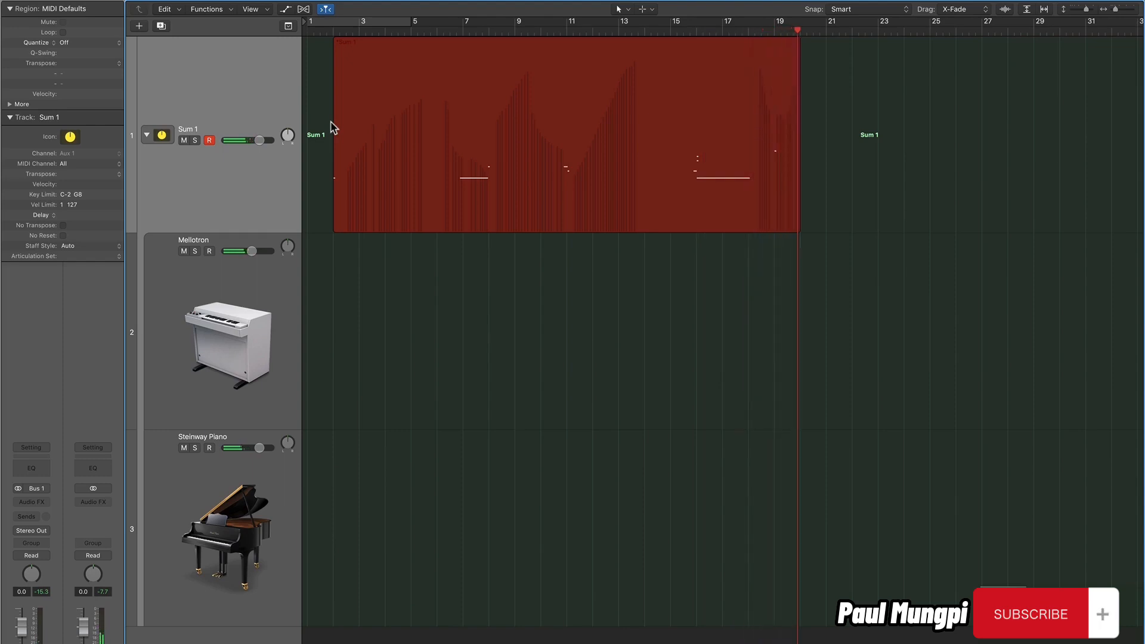
# Stop the recording on the Sum 1 track and collapse its track stack.
pyautogui.press('space')
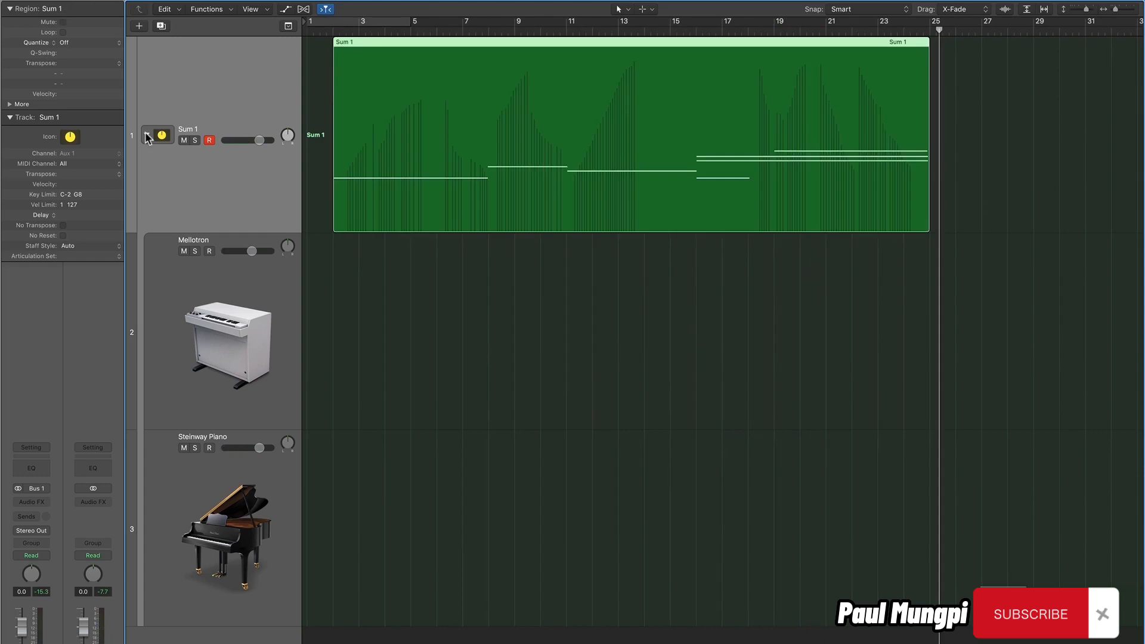
pyautogui.click(146, 135)
# Show automation on the Sum 1 track in Region mode and expand the lanes for all recorded controllers.
pyautogui.press('a')
pyautogui.click(238, 132)
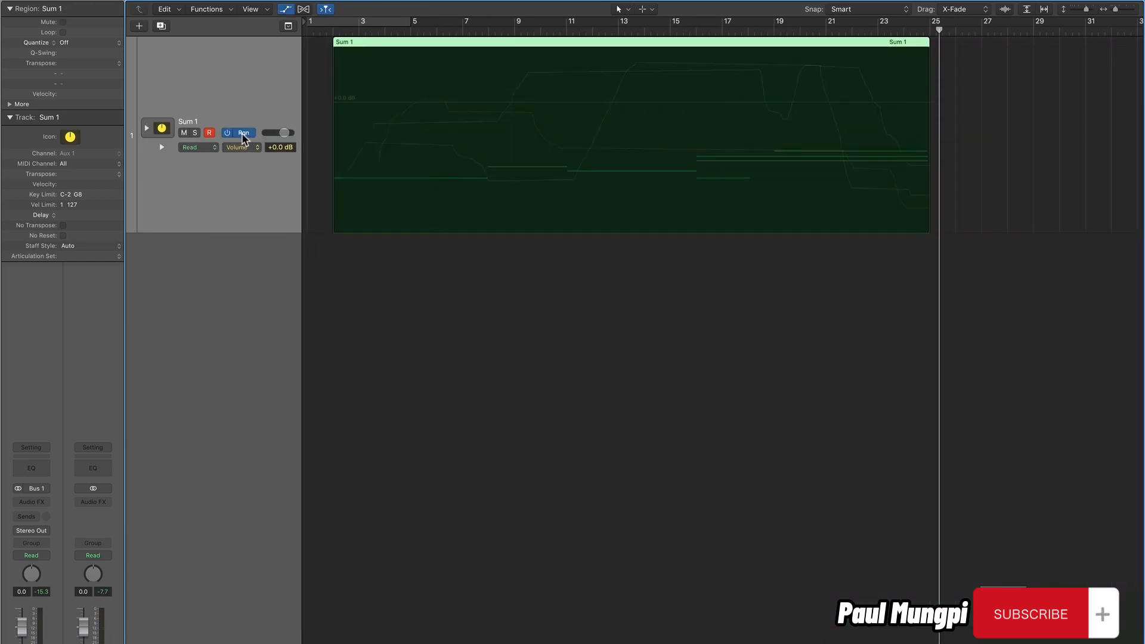
pyautogui.click(161, 146)
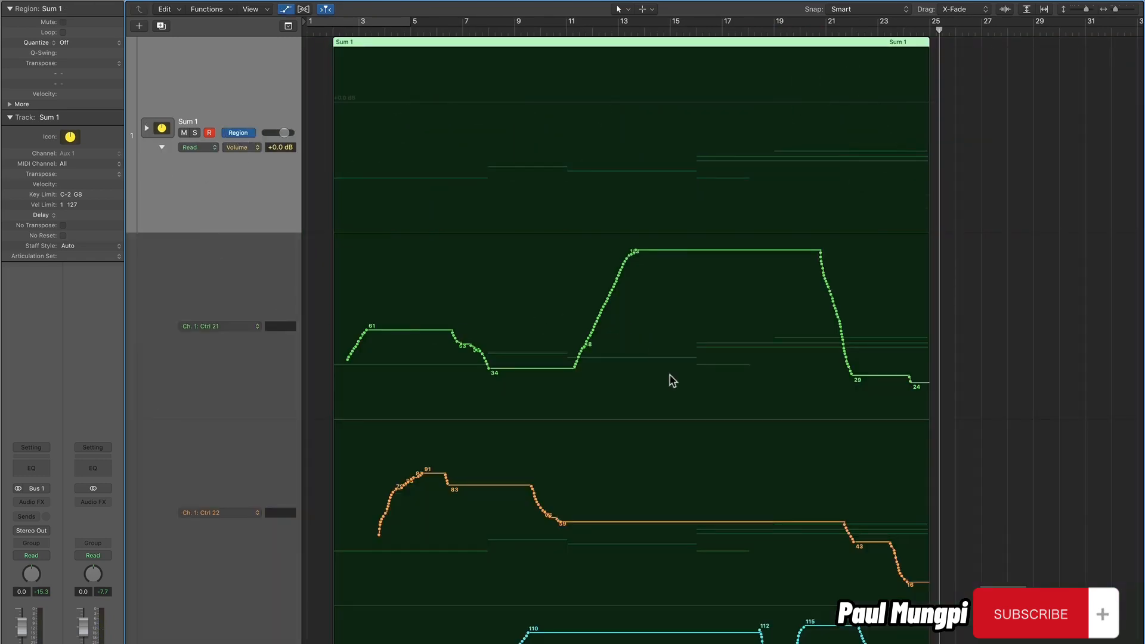